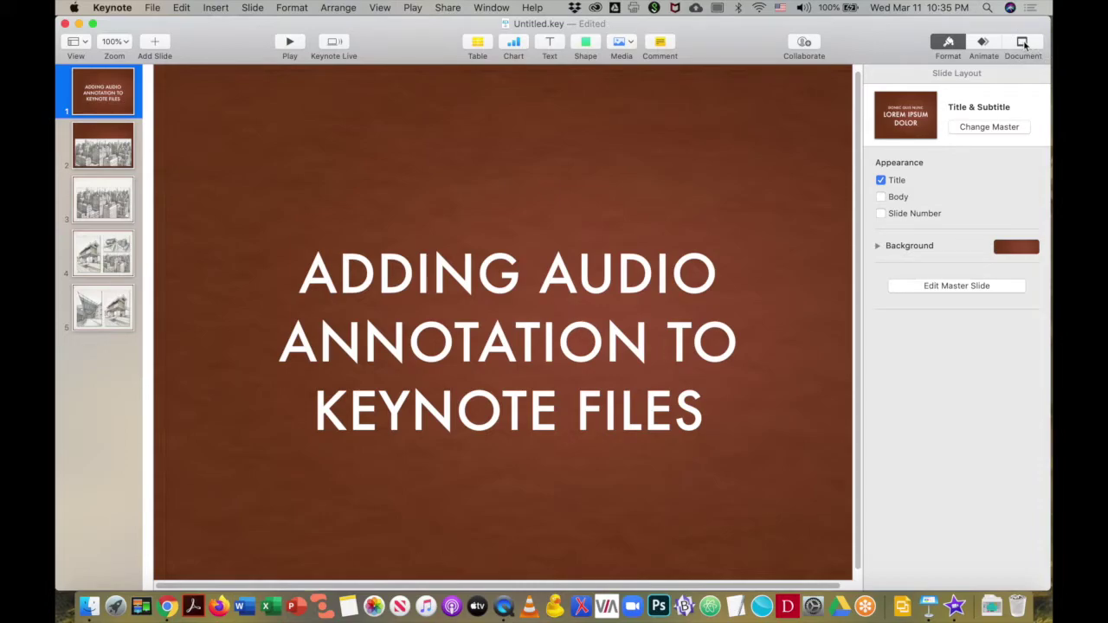
Show the presentation's Audio settings in the Document inspector, with Record Slideshow and soundtrack options.
{"action": "left_click", "coordinate": [1024, 45]}
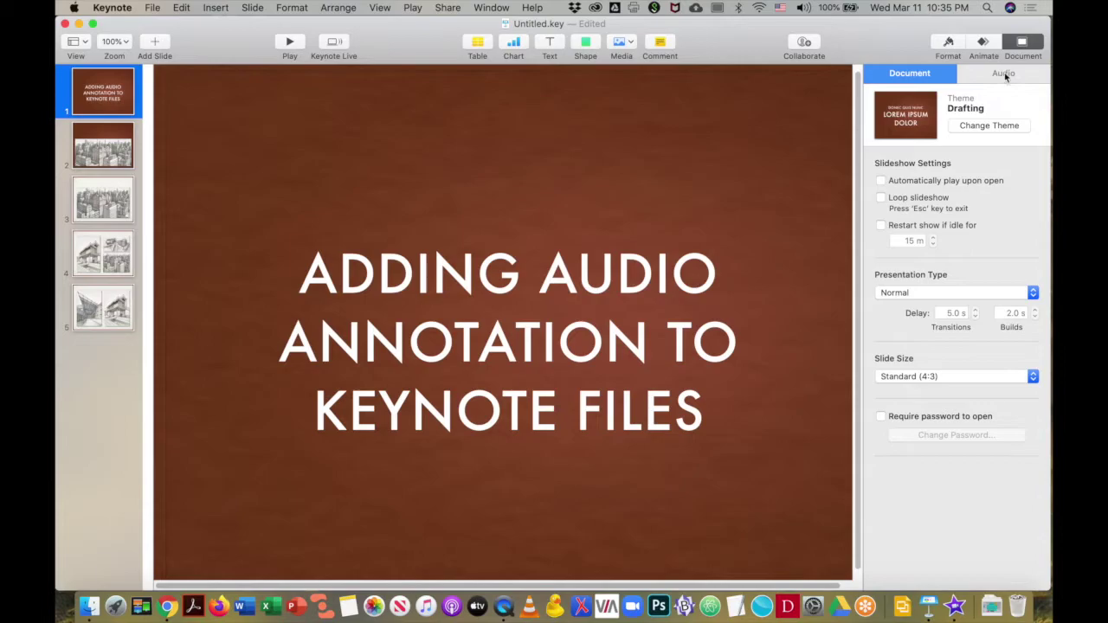
{"action": "left_click", "coordinate": [1005, 74]}
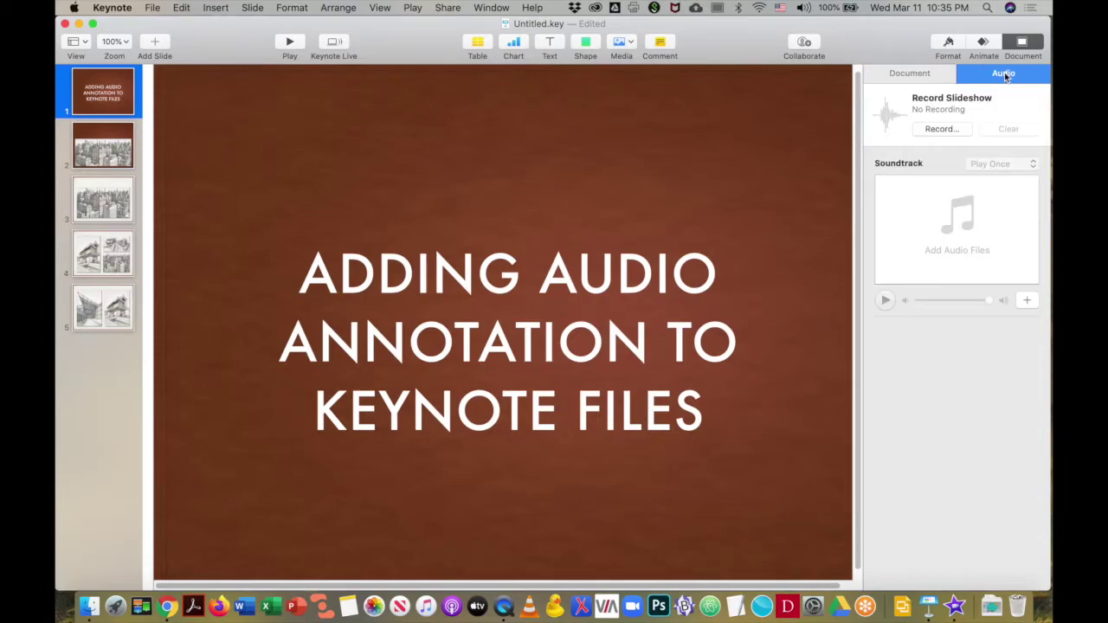
Open the Record Slideshow screen, starting on title slide 1 of 5.
{"action": "left_click", "coordinate": [942, 129]}
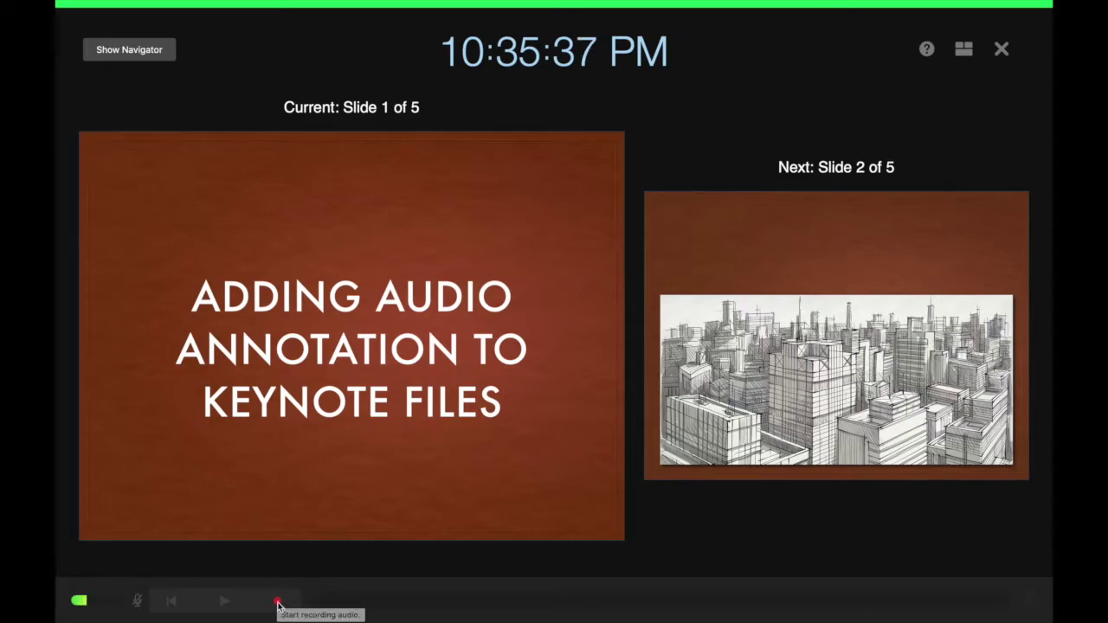
Record narration while advancing from slide 1 through slide 5, then pause the recording.
{"action": "left_click", "coordinate": [278, 602]}
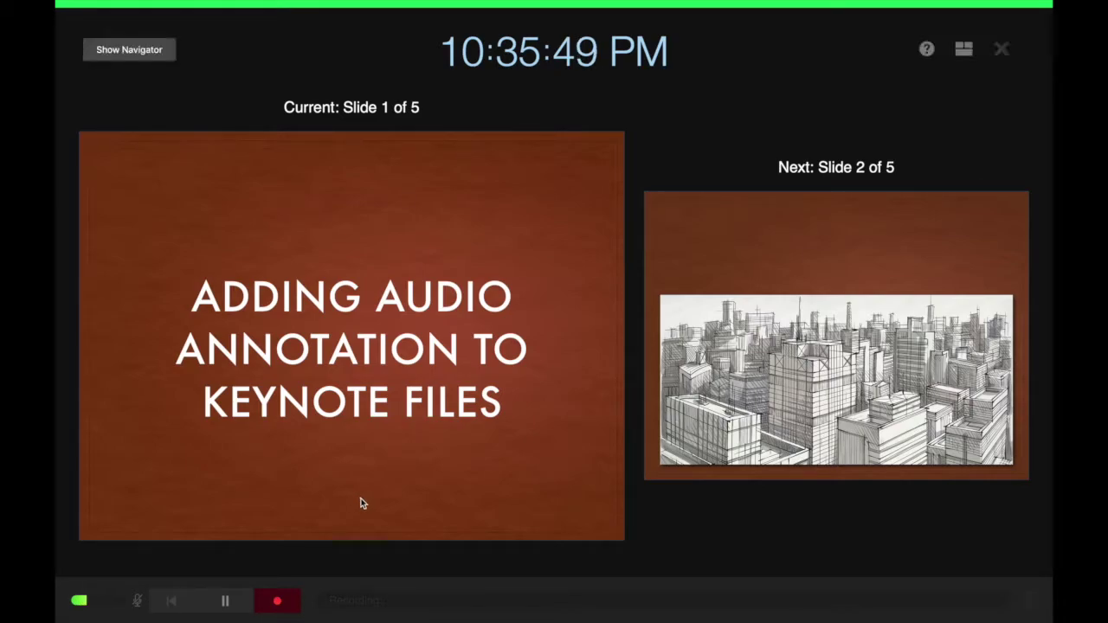
{"action": "left_click", "coordinate": [729, 398]}
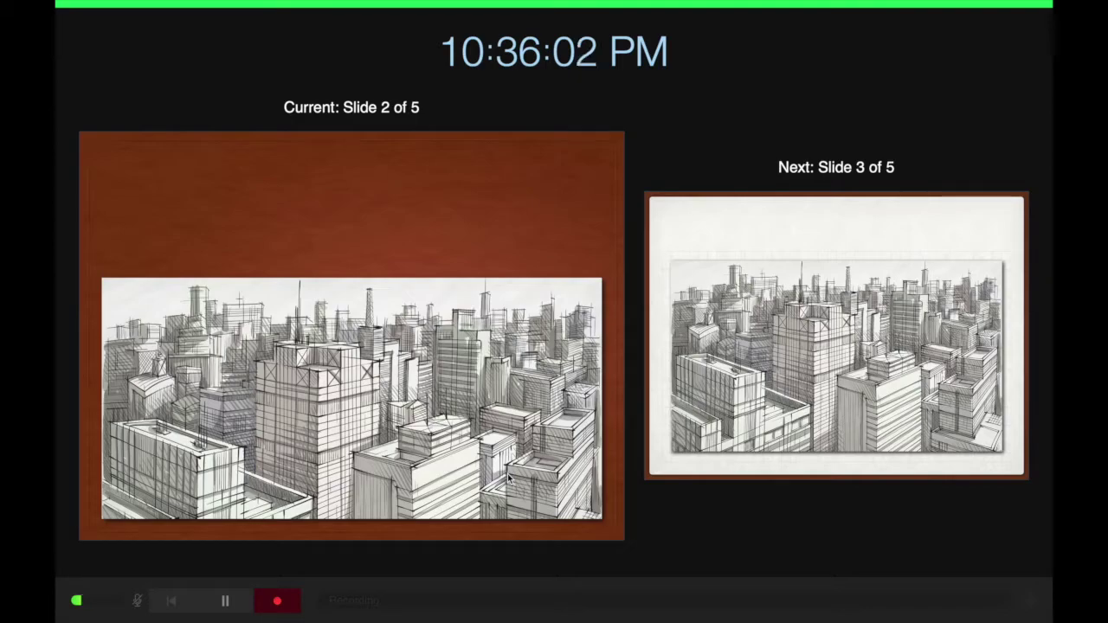
{"action": "left_click", "coordinate": [788, 331]}
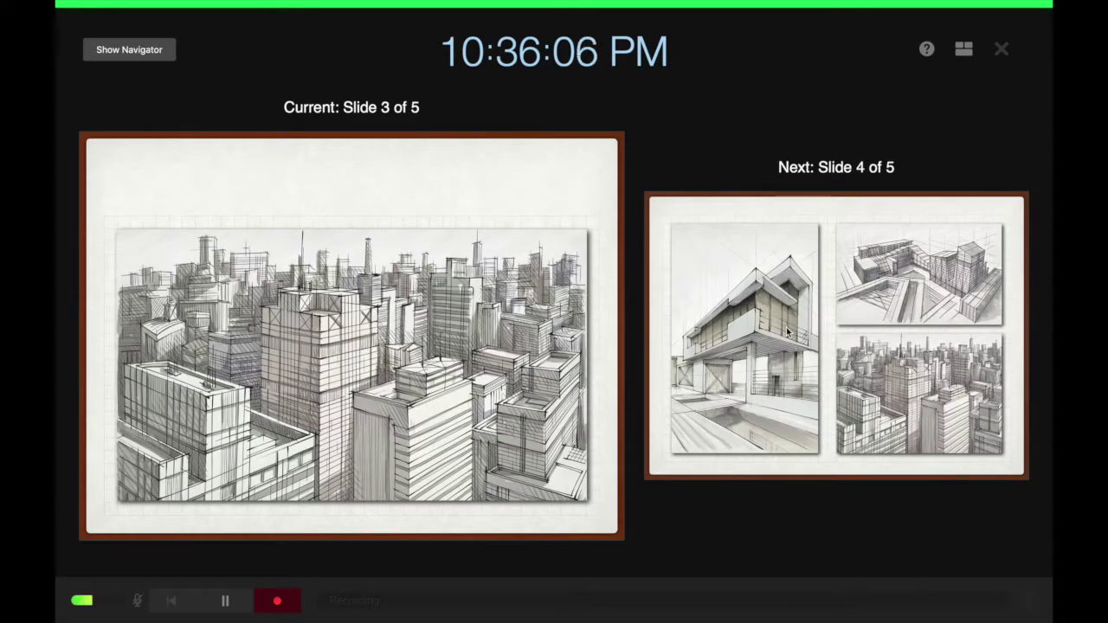
{"action": "left_click", "coordinate": [788, 332]}
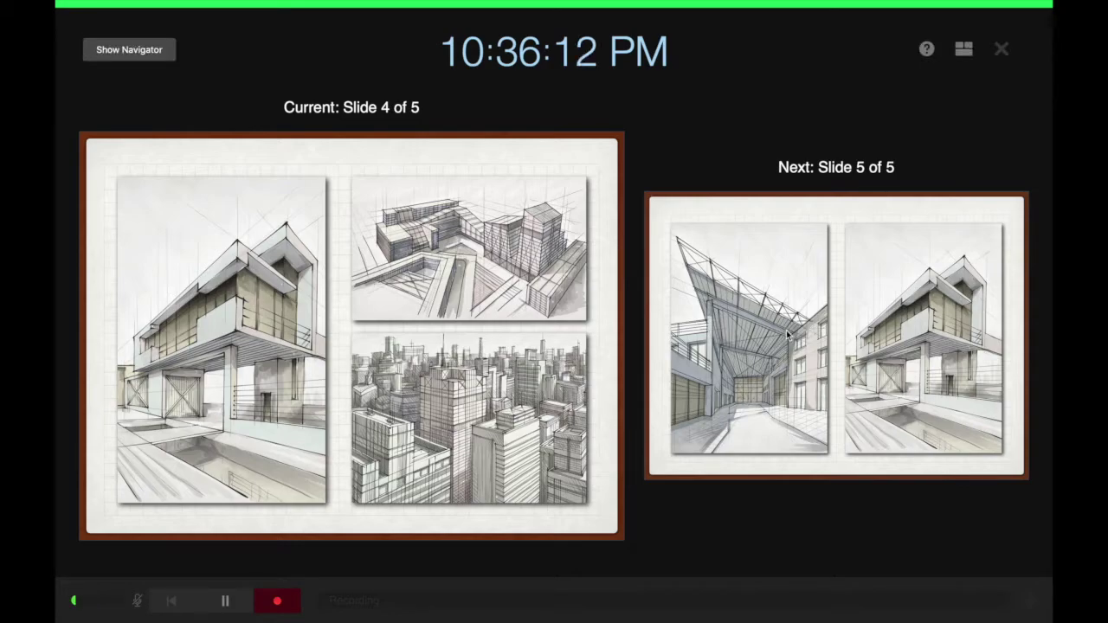
{"action": "key", "text": "Right"}
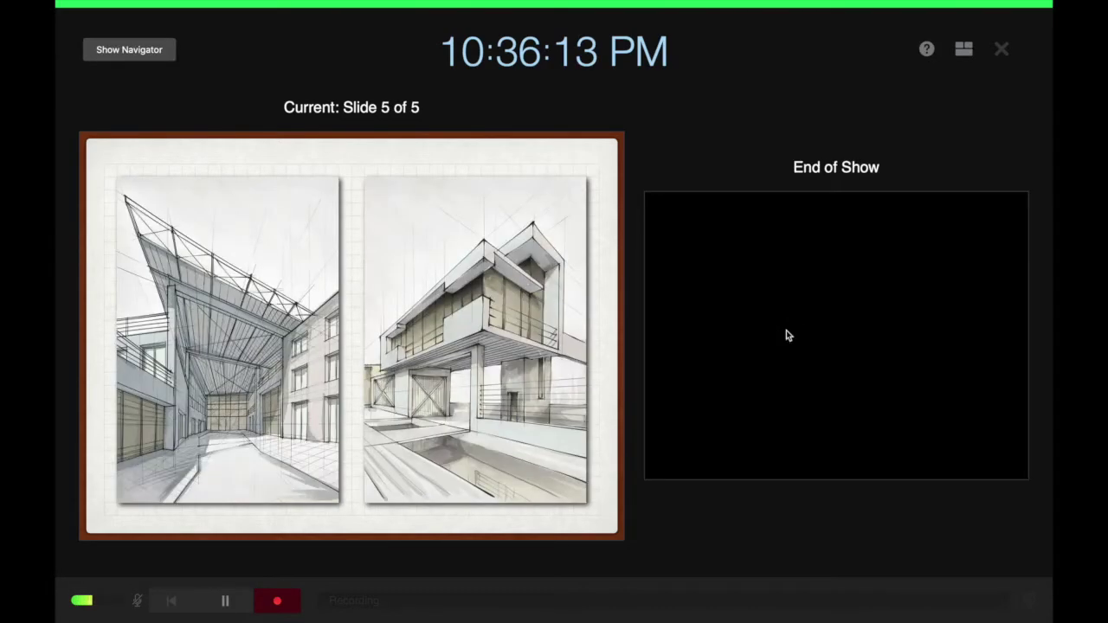
{"action": "left_click", "coordinate": [227, 605]}
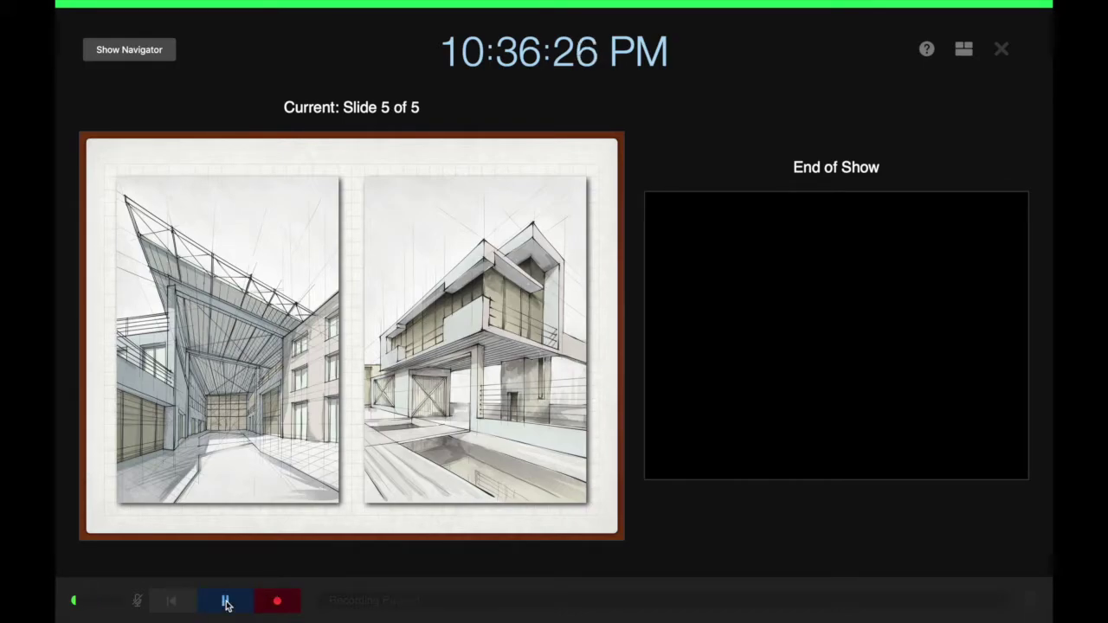
Resume the paused narration, then stop recording on the final slide 5 of 5.
{"action": "left_click", "coordinate": [227, 606]}
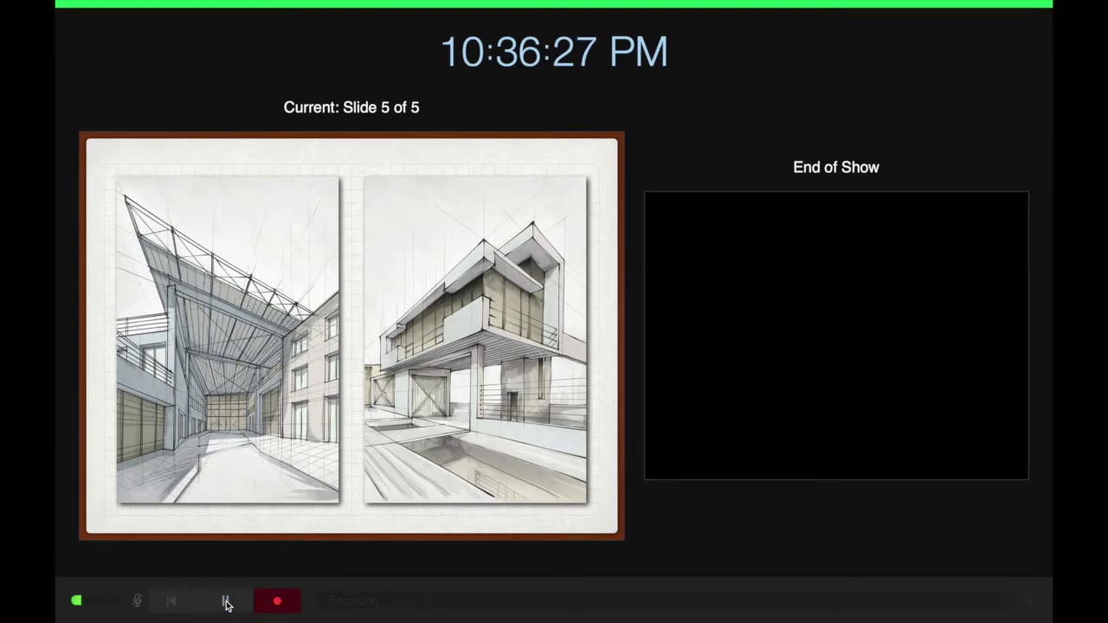
{"action": "left_click", "coordinate": [279, 606]}
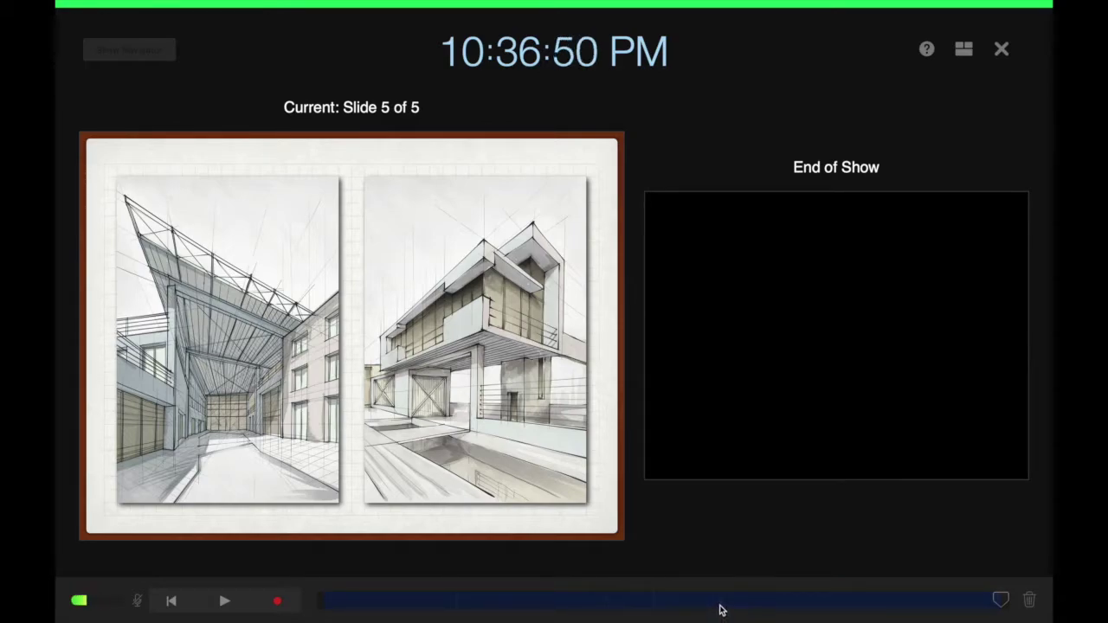
Jump to slides 2–4 on the recording timeline, then play and pause the narration from the start.
{"action": "left_click", "coordinate": [500, 605]}
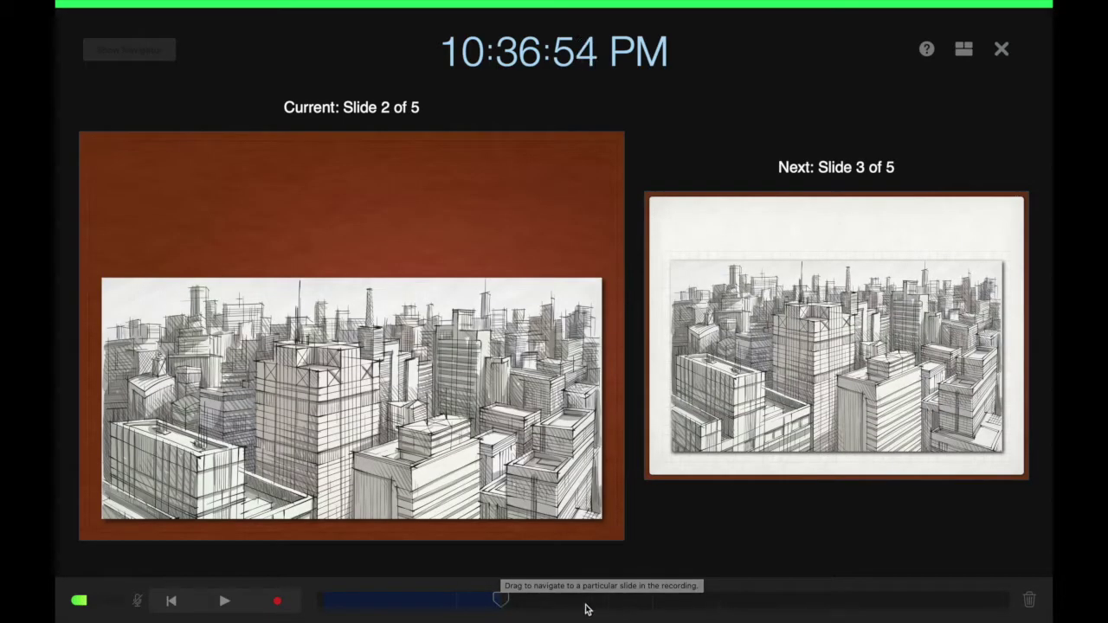
{"action": "left_click", "coordinate": [635, 610]}
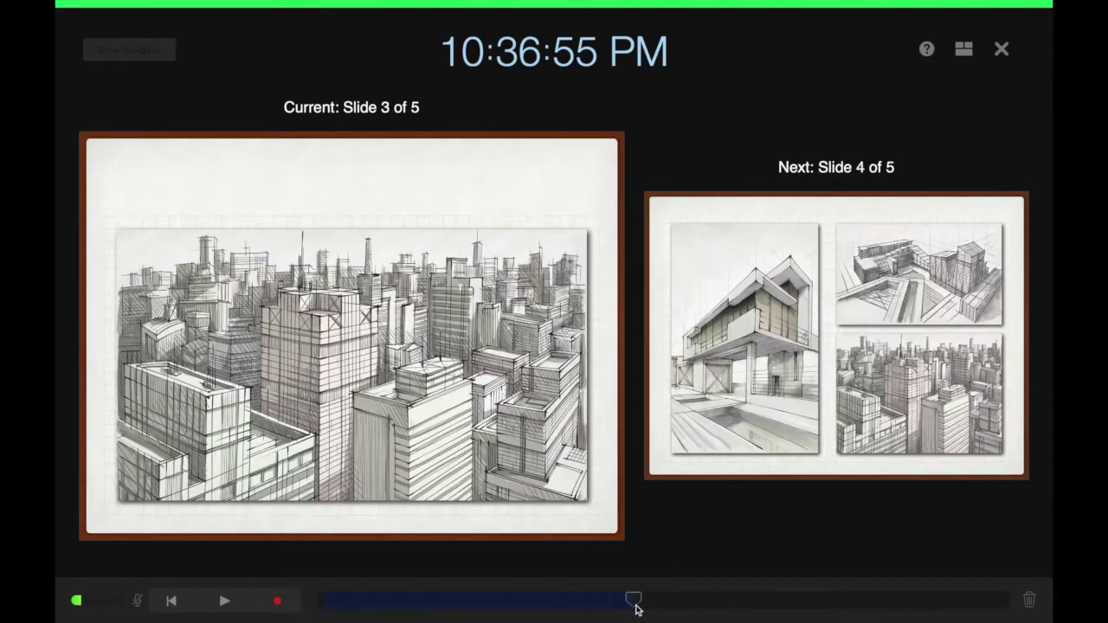
{"action": "left_click", "coordinate": [690, 606]}
{"action": "left_click", "coordinate": [362, 609]}
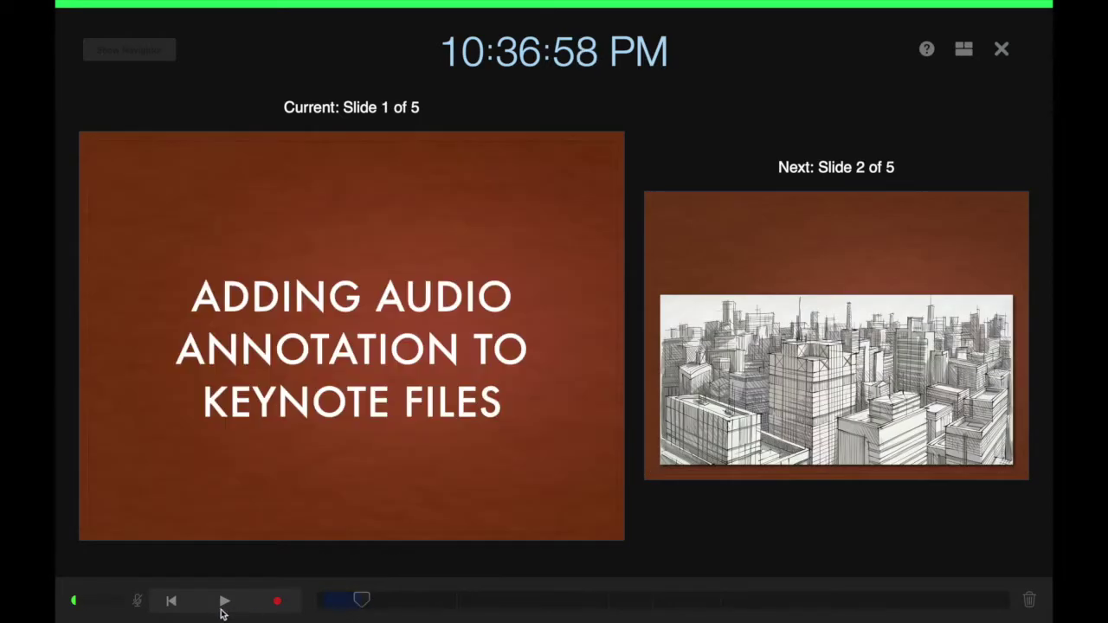
{"action": "left_click", "coordinate": [224, 601]}
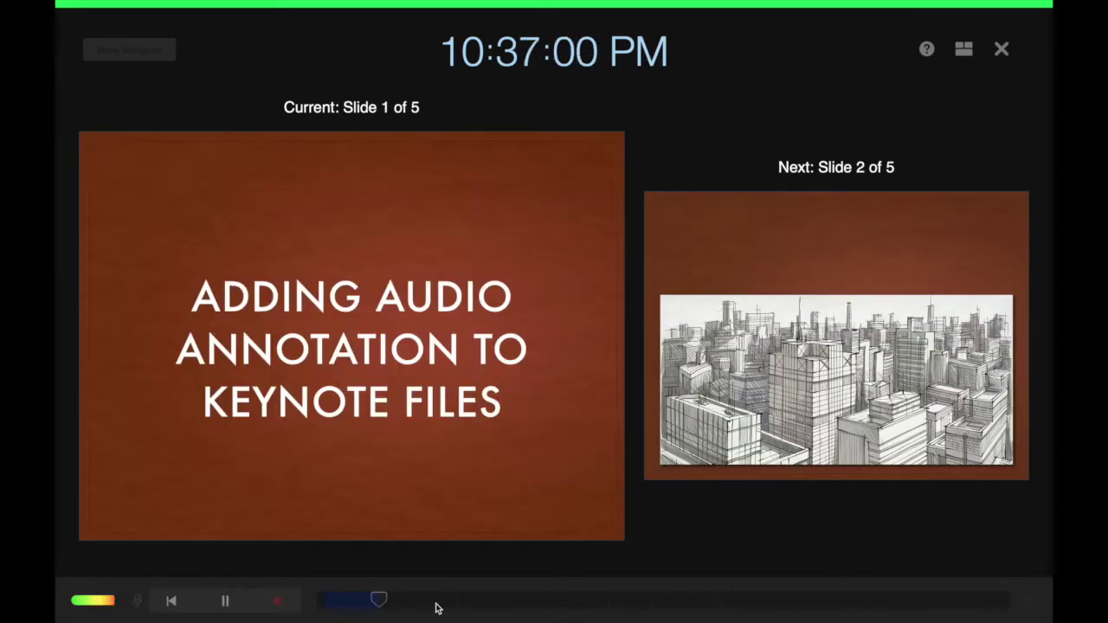
{"action": "left_click", "coordinate": [226, 603]}
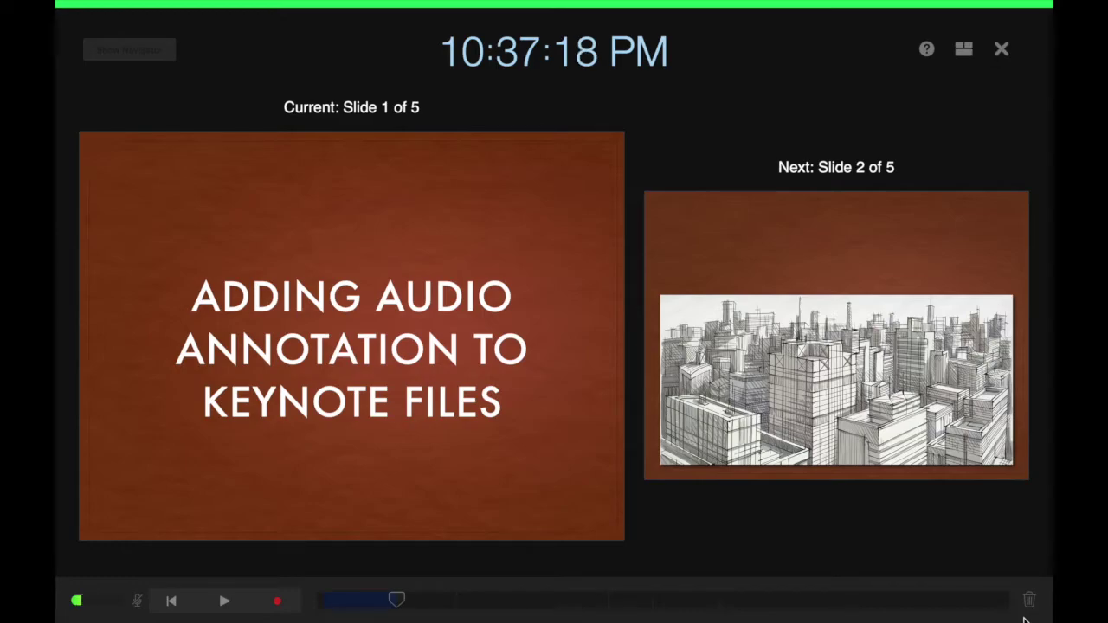
{"action": "left_click", "coordinate": [1001, 52]}
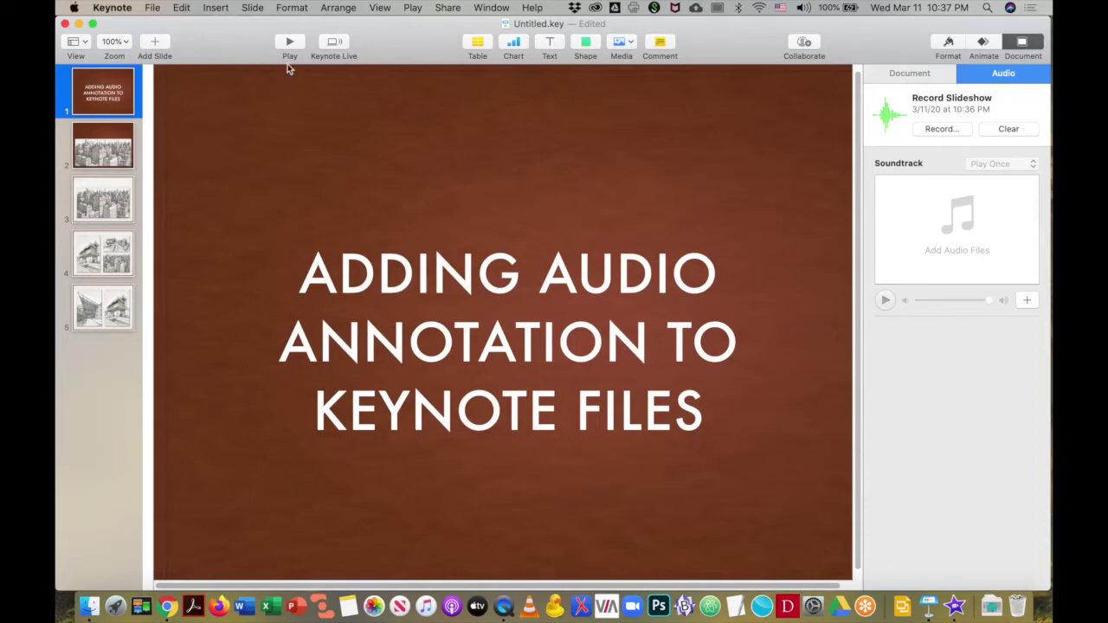
{"action": "left_click", "coordinate": [291, 42]}
{"action": "left_click", "coordinate": [155, 8]}
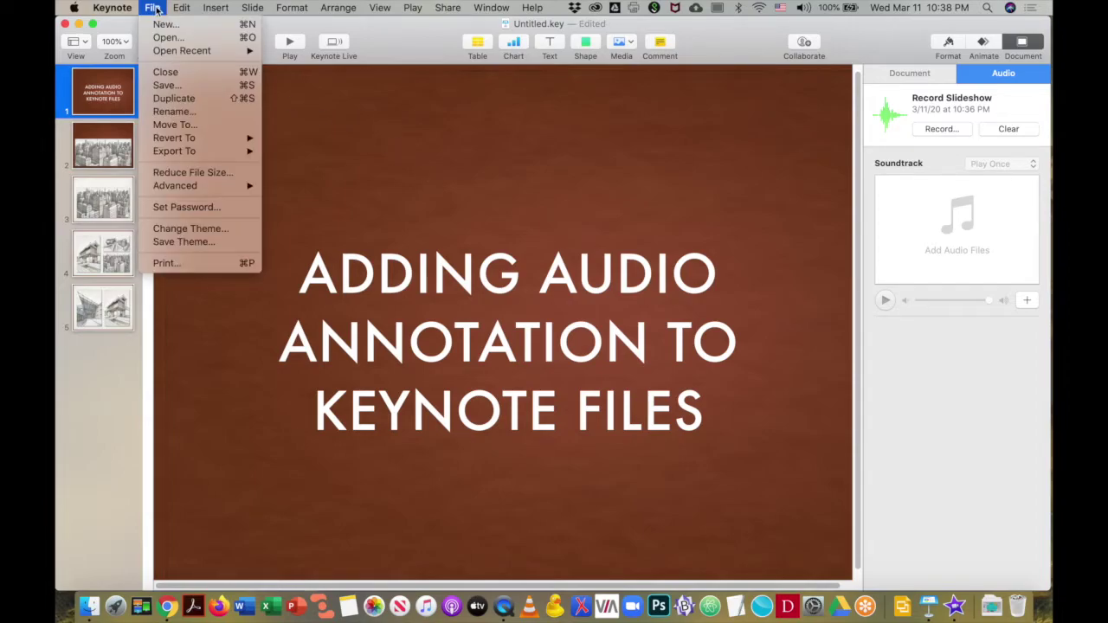
Export the presentation to the Desktop as Untitled.pptx, accepting the recording-removal warning.
{"action": "mouse_move", "coordinate": [164, 153]}
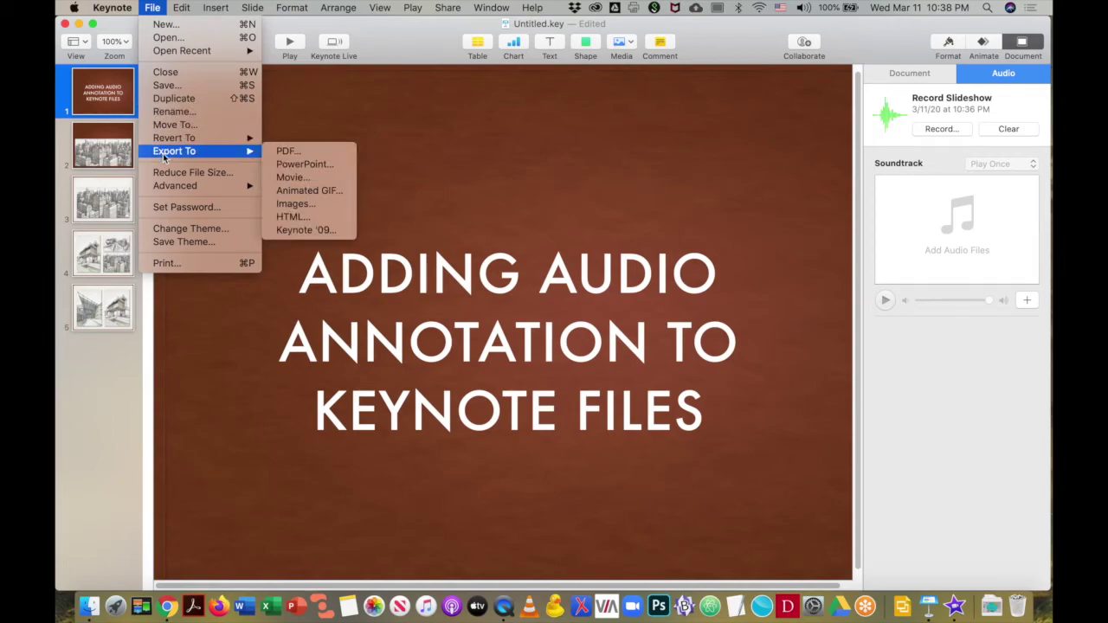
{"action": "left_click", "coordinate": [305, 165]}
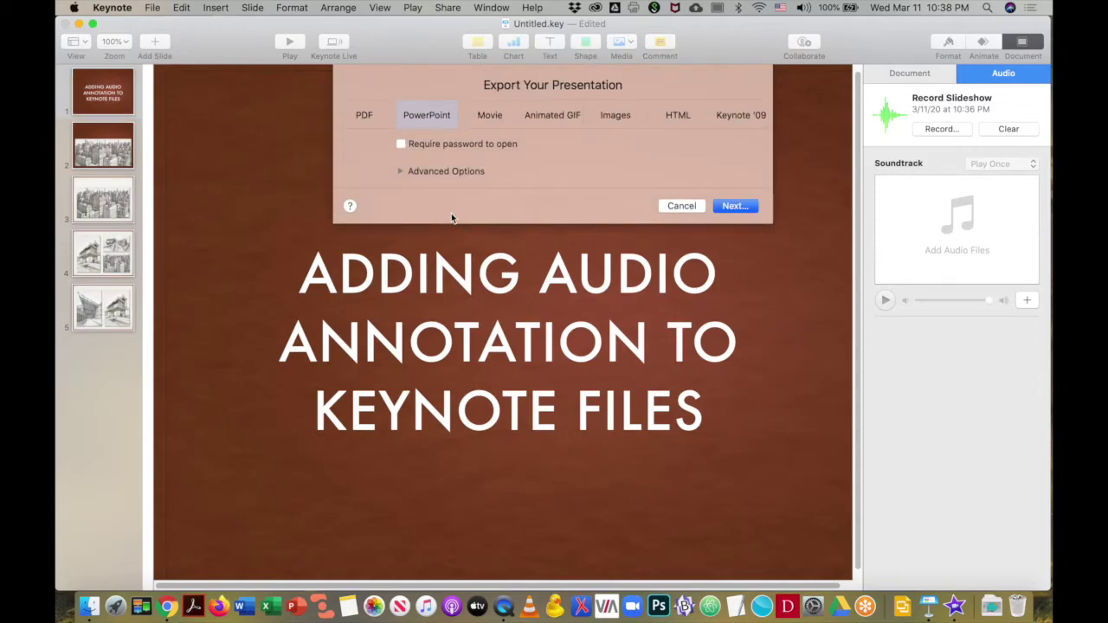
{"action": "left_click", "coordinate": [735, 205]}
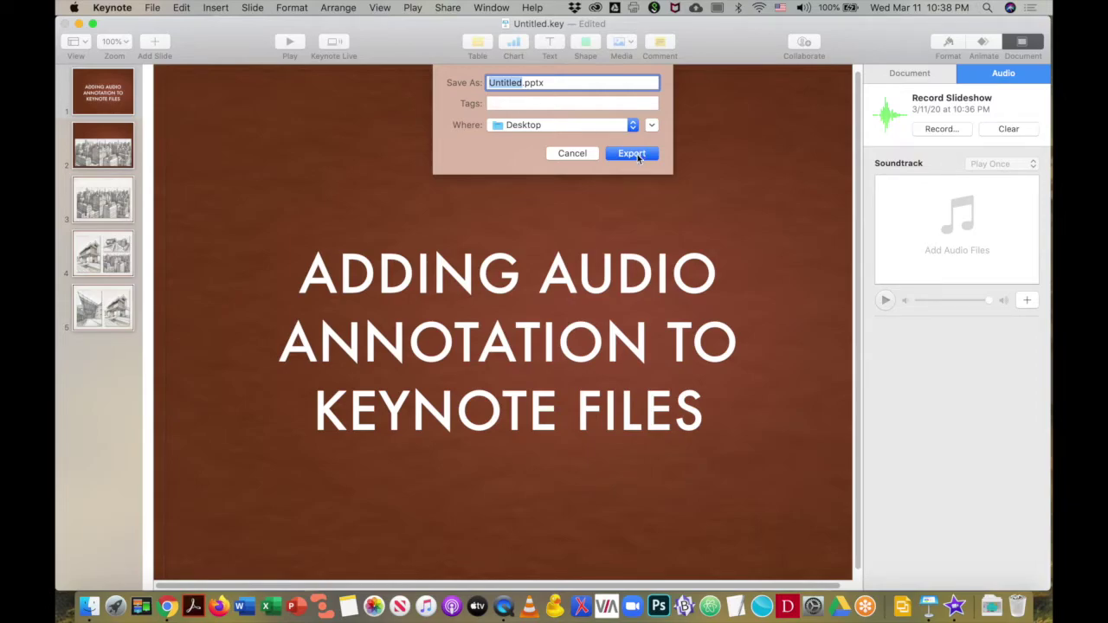
{"action": "left_click", "coordinate": [639, 156]}
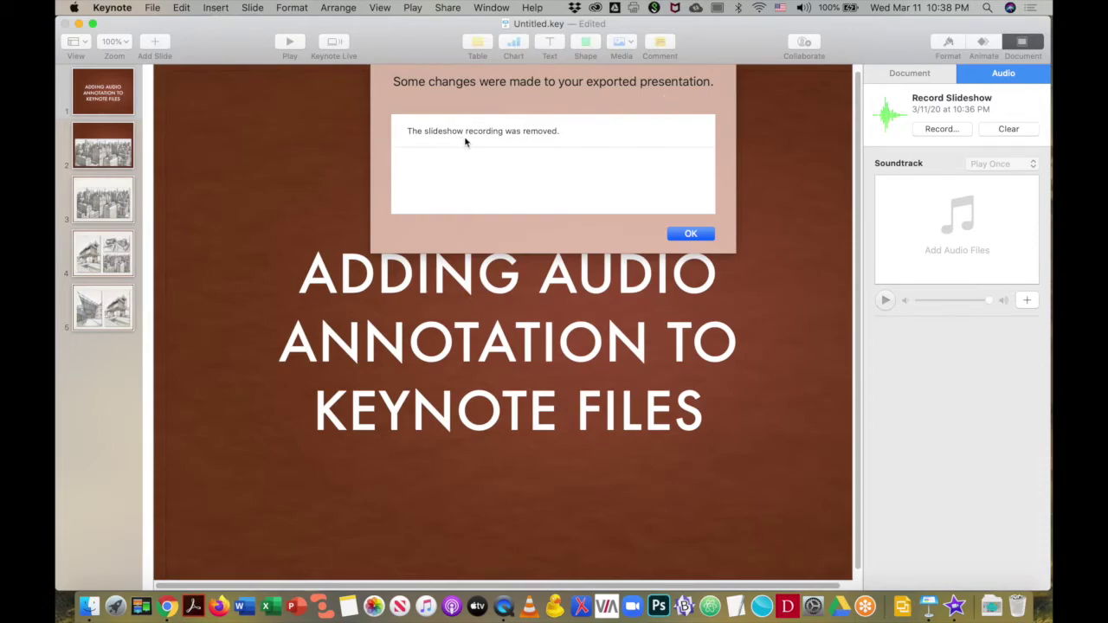
{"action": "left_click", "coordinate": [689, 235]}
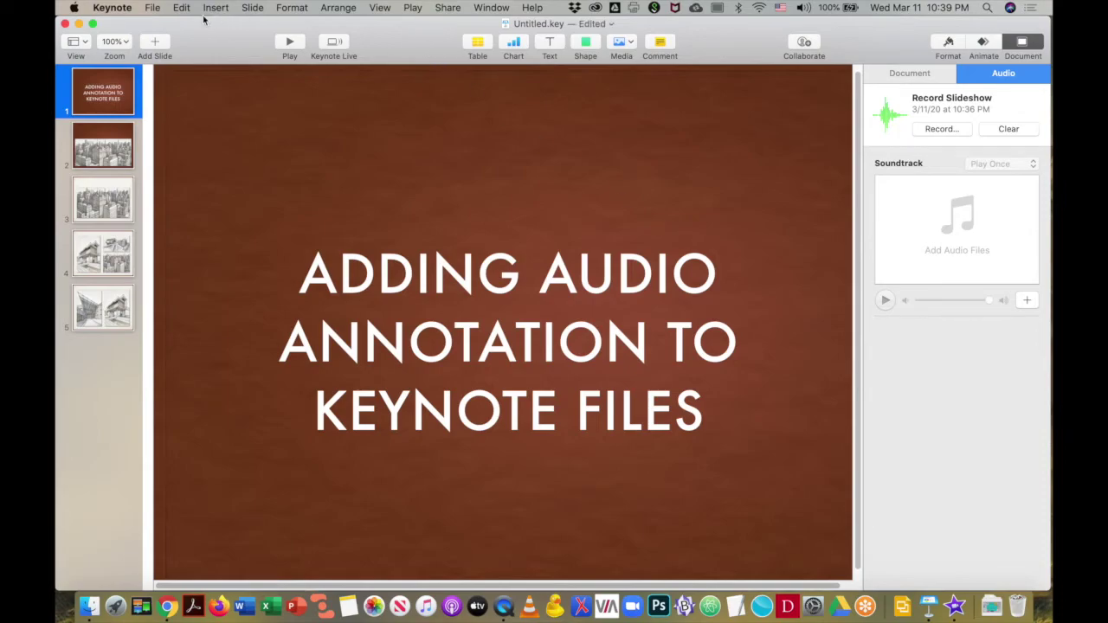
{"action": "left_click", "coordinate": [158, 9]}
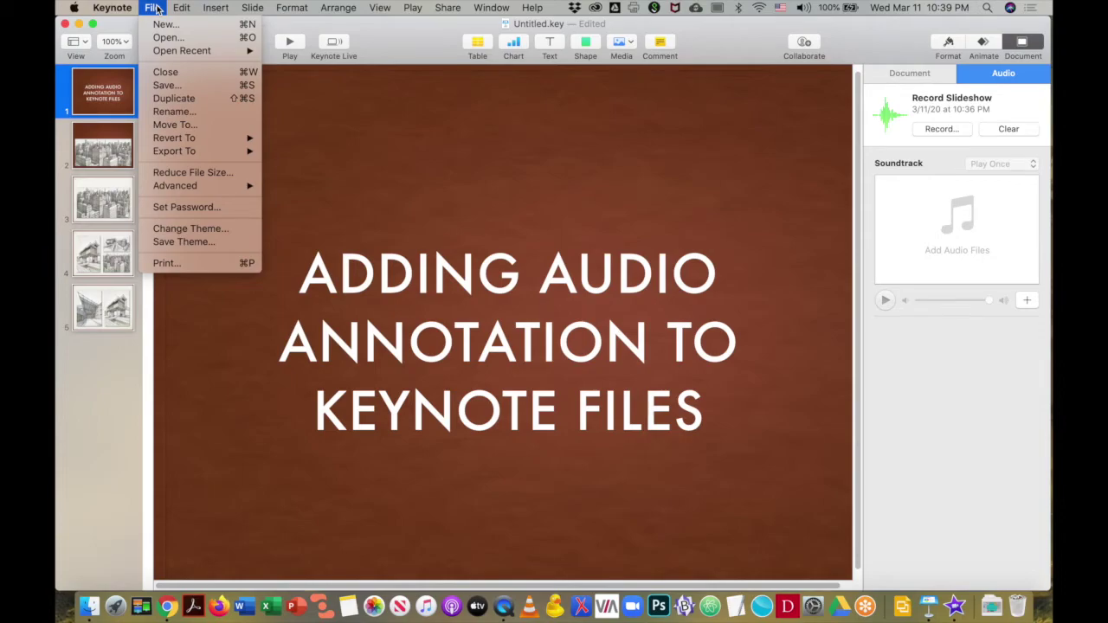
Export the slideshow recording as a 1024x768 movie, Untitled.m4v, to the Desktop.
{"action": "mouse_move", "coordinate": [174, 153]}
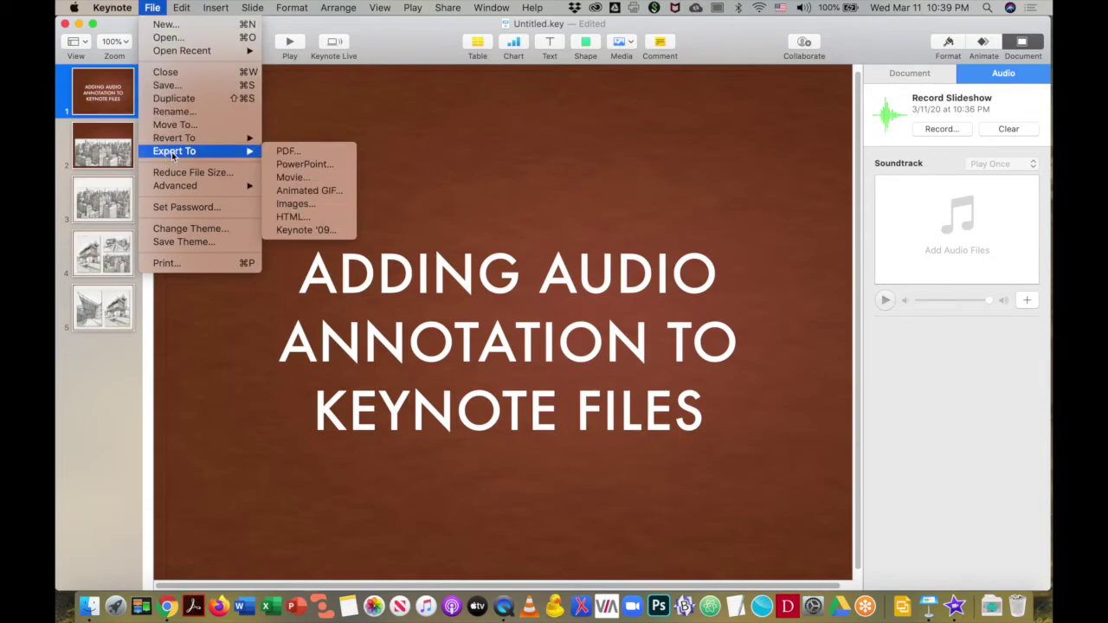
{"action": "left_click", "coordinate": [305, 180]}
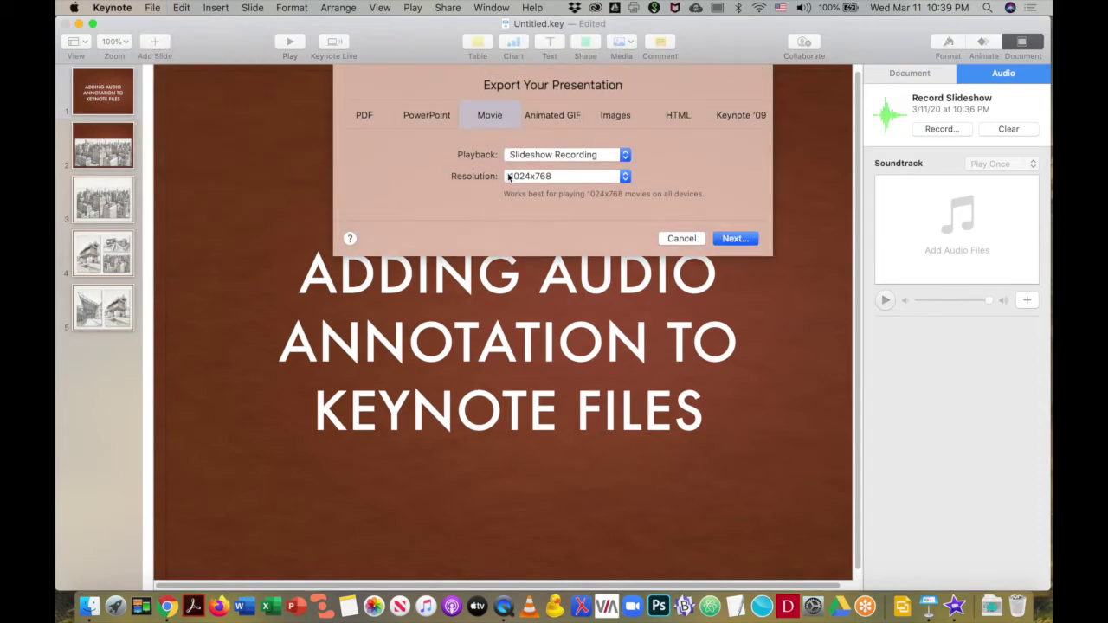
{"action": "left_click", "coordinate": [729, 239]}
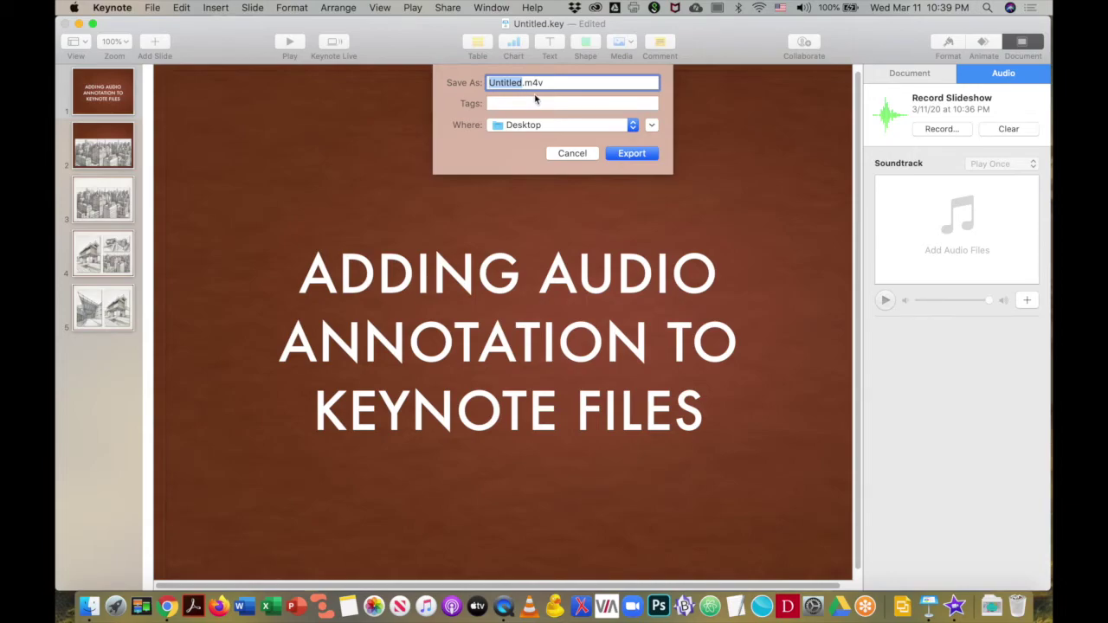
{"action": "left_click", "coordinate": [634, 154]}
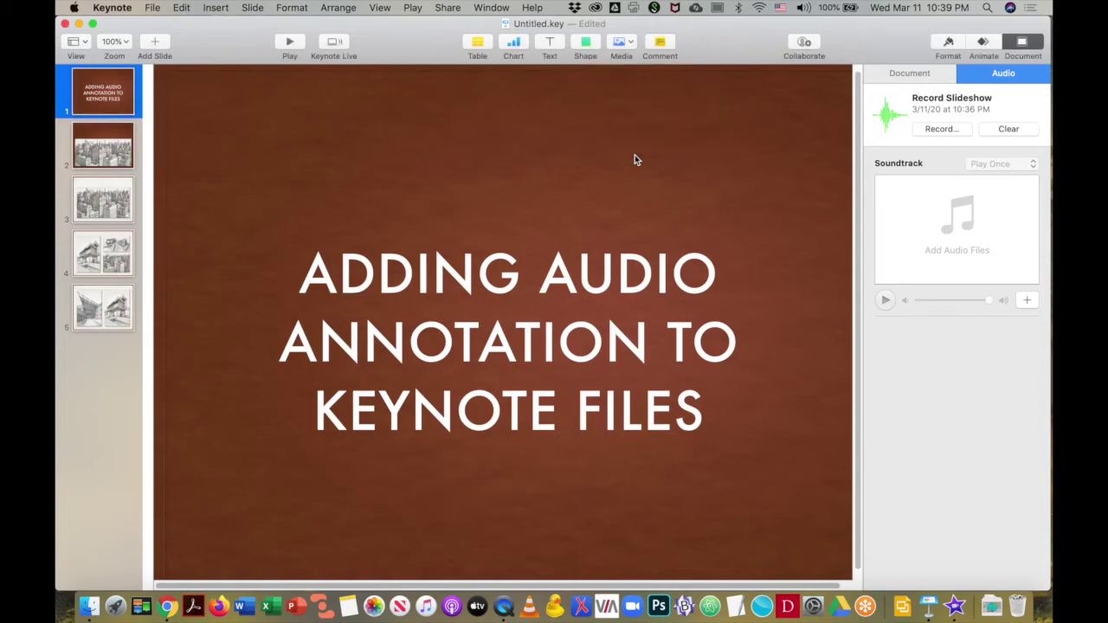
Hide Keynote and list the Open With apps for Untitled.m4v on the desktop.
{"action": "key", "text": "super+h"}
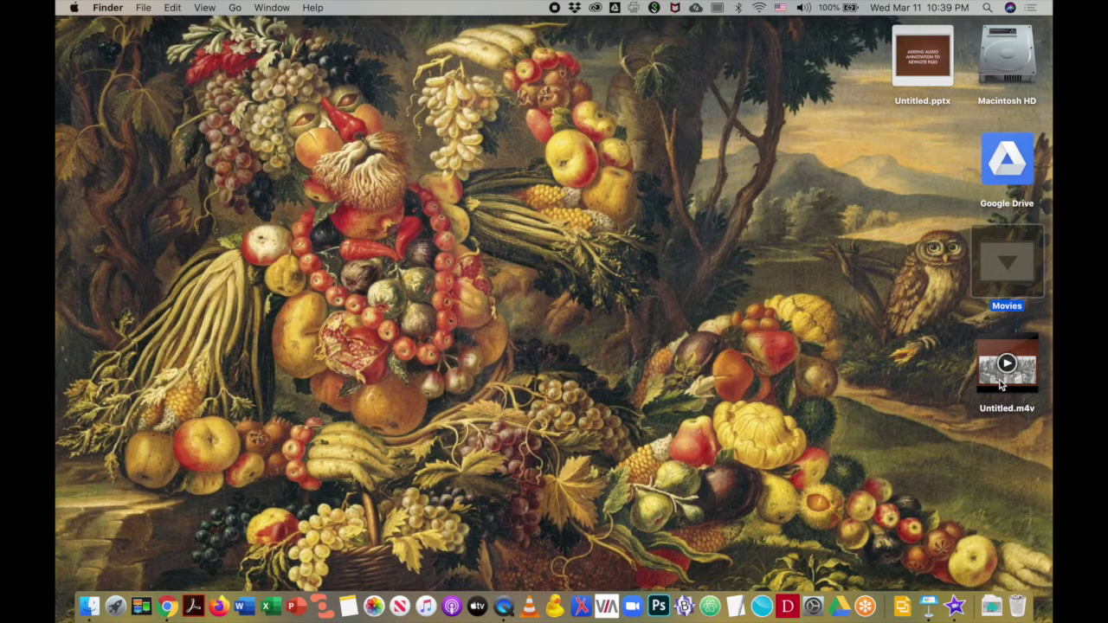
{"action": "right_click", "coordinate": [1002, 386]}
{"action": "mouse_move", "coordinate": [946, 197]}
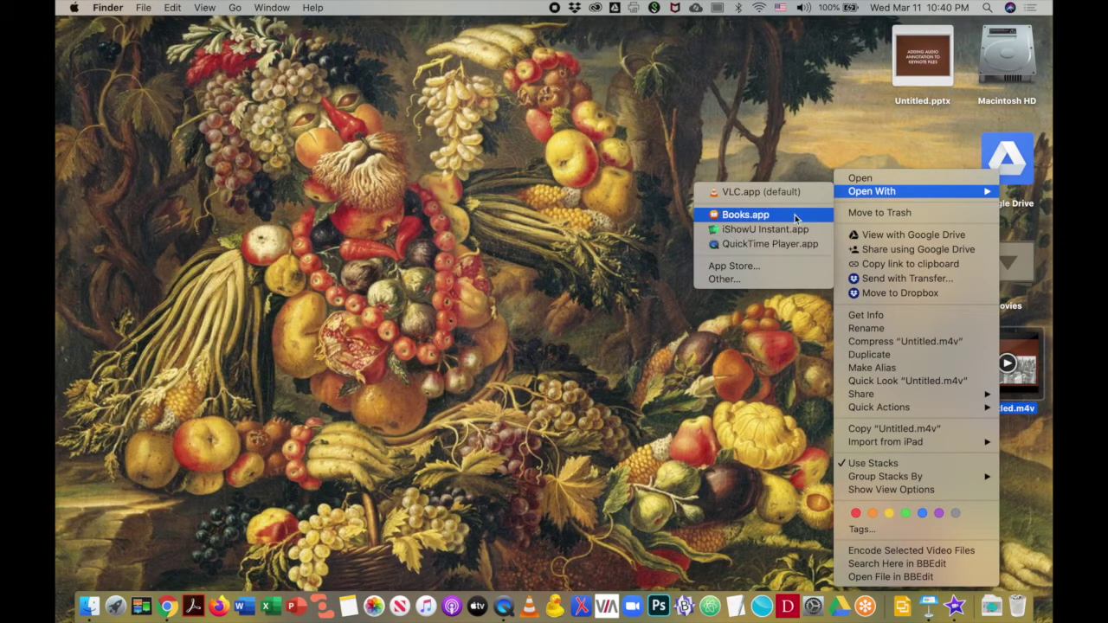
Play Untitled.m4v in VLC, then stop playback of the 0:51 movie.
{"action": "left_click", "coordinate": [758, 193]}
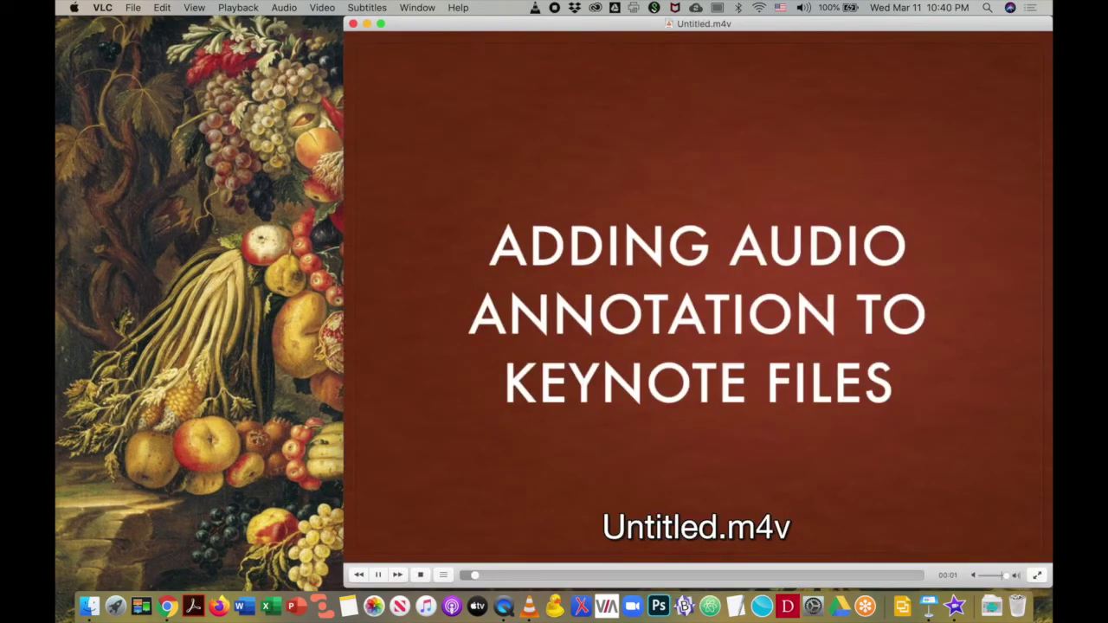
{"action": "left_click", "coordinate": [421, 575]}
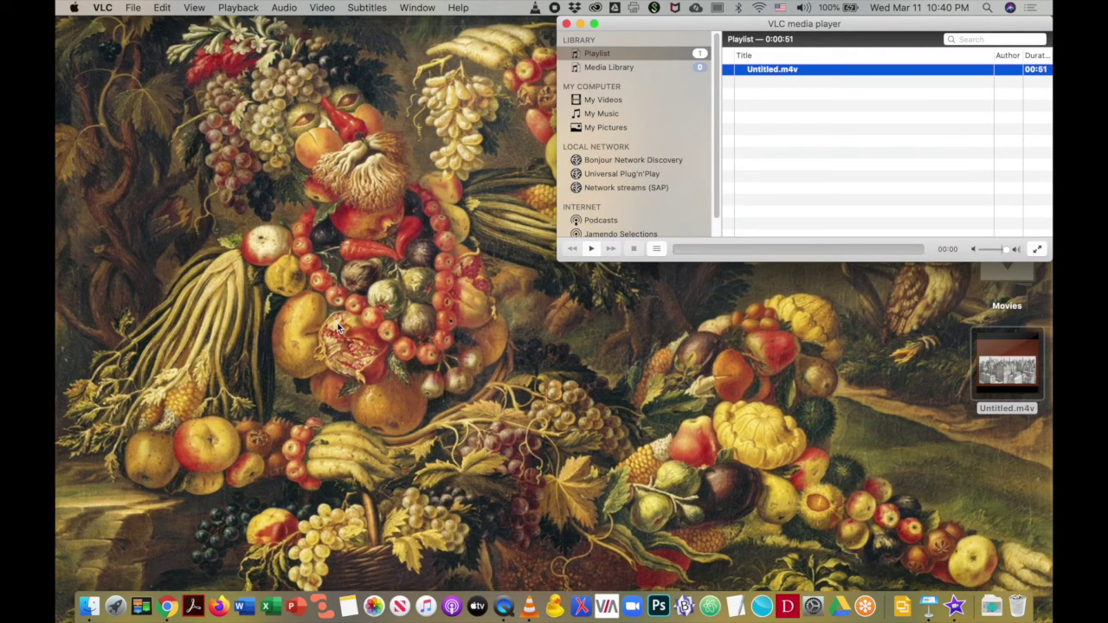